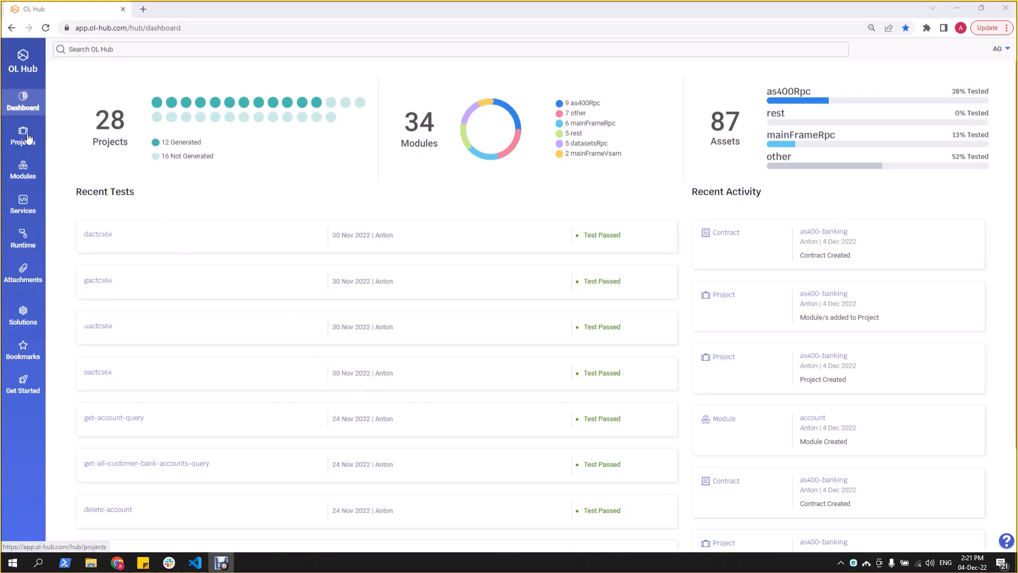
# Start a new module with the AS400 PCML connector, filtering connectors by "as400", and name it account
pyautogui.click(24, 169)
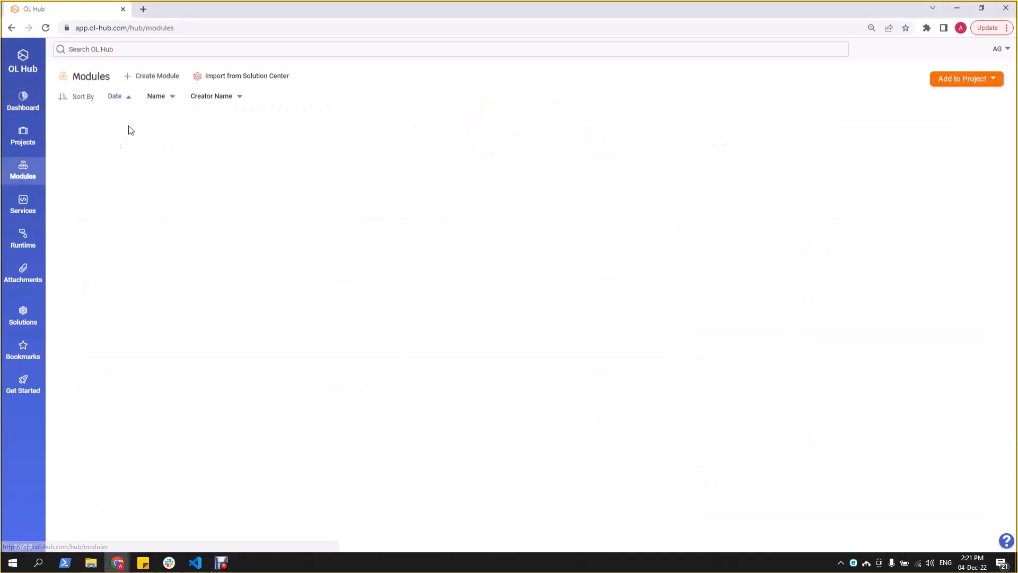
pyautogui.click(157, 77)
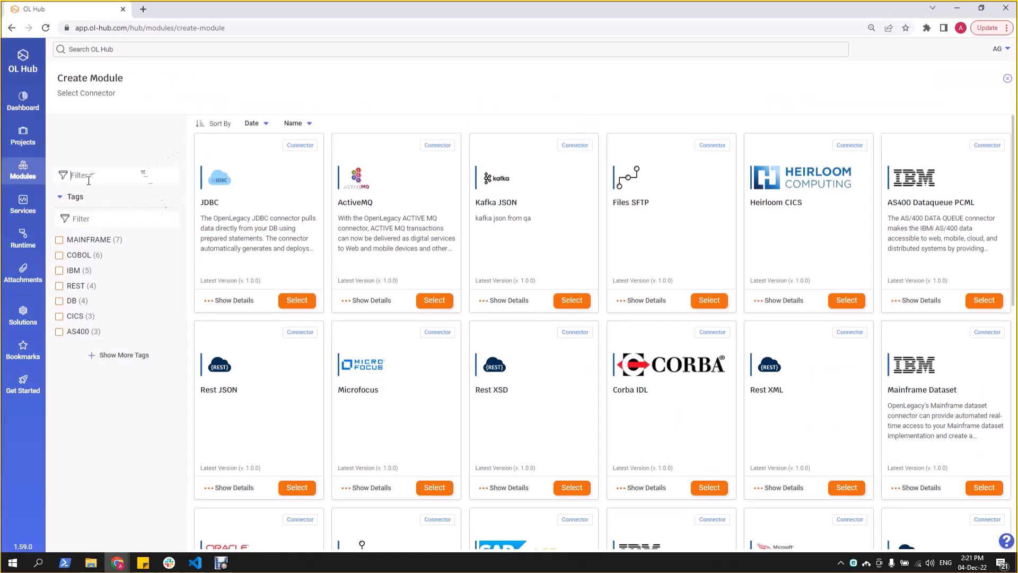
pyautogui.write('as400')
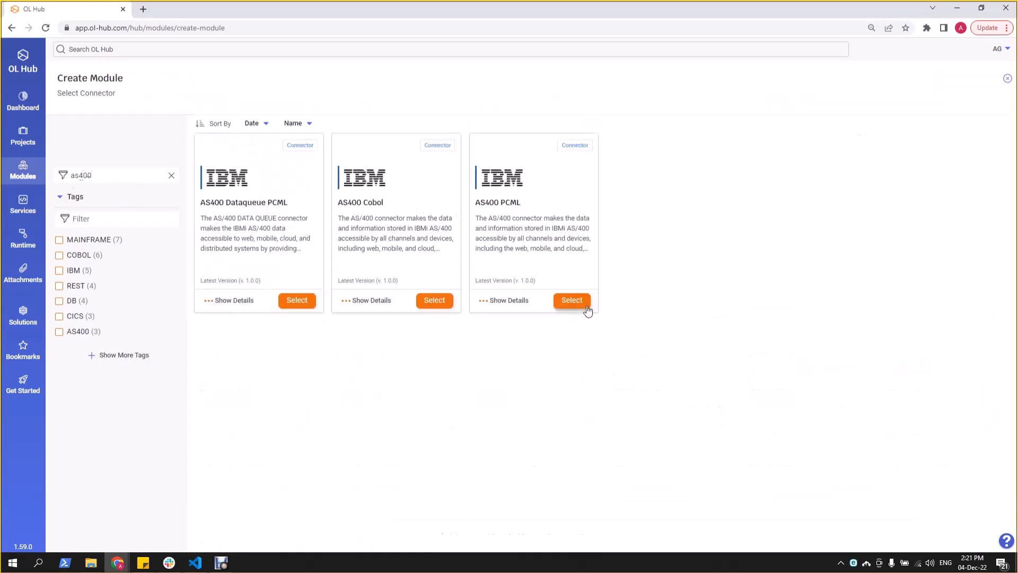
pyautogui.click(572, 300)
pyautogui.write('account')
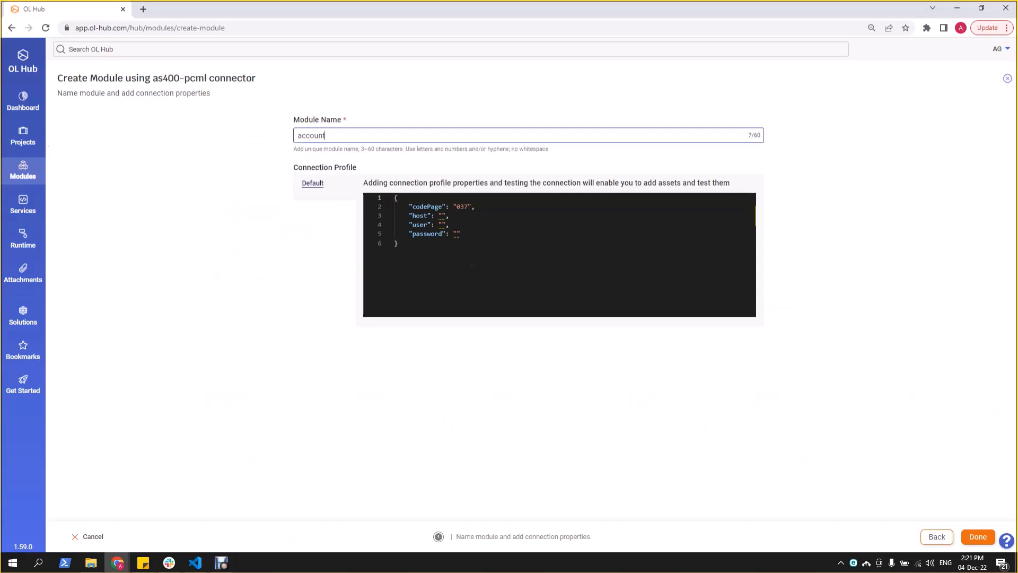
# Replace the default connection profile with JSON holding host as400j.openlegacy.com, the user, the password and external library RMR2L1, and finish creating the module
pyautogui.hotkey('alt', 'Tab')
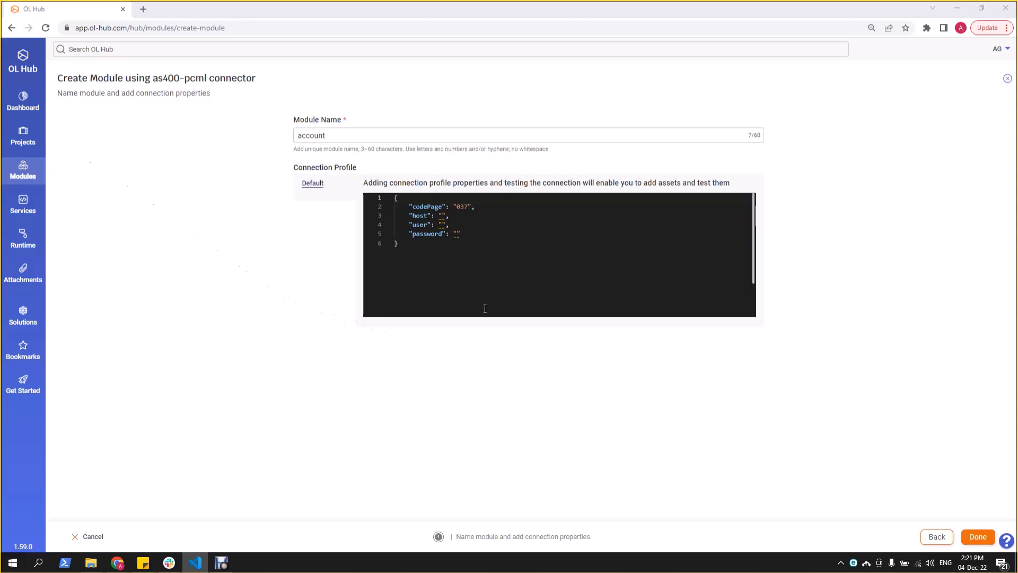
pyautogui.click(485, 284)
pyautogui.hotkey('ctrl', 'a')
pyautogui.hotkey('ctrl', 'v')
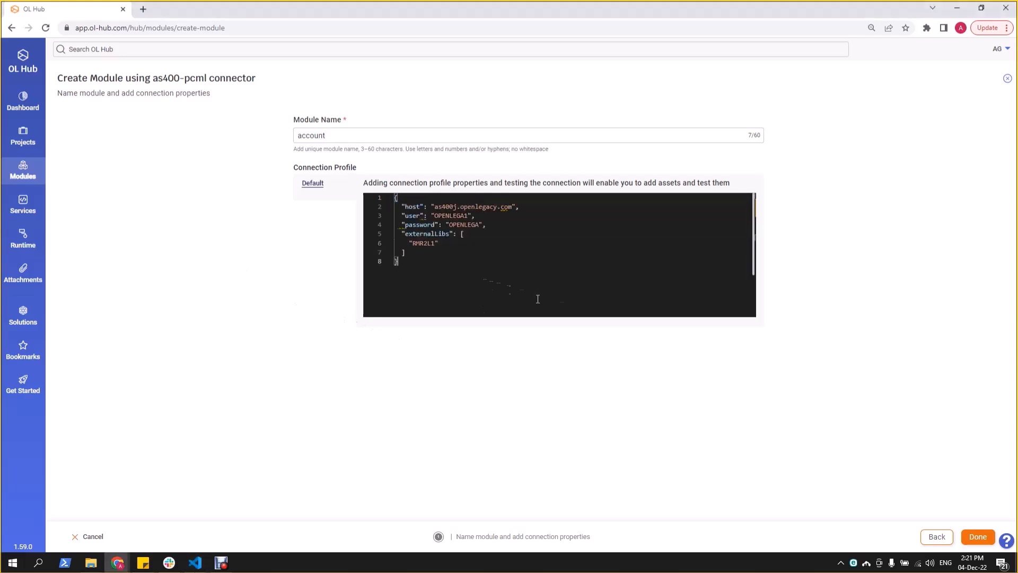
pyautogui.click(976, 537)
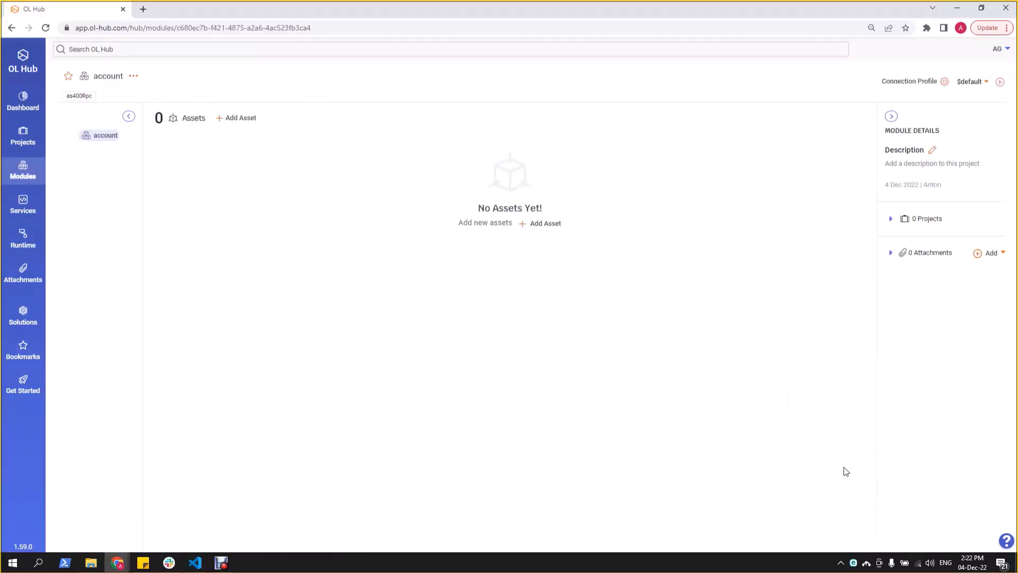
# Begin a new asset from GACTCS6X.pcml in the account module with program path /QSYS.LIB/RMR2L1.lib/GACTCS6X.PGM
pyautogui.click(240, 118)
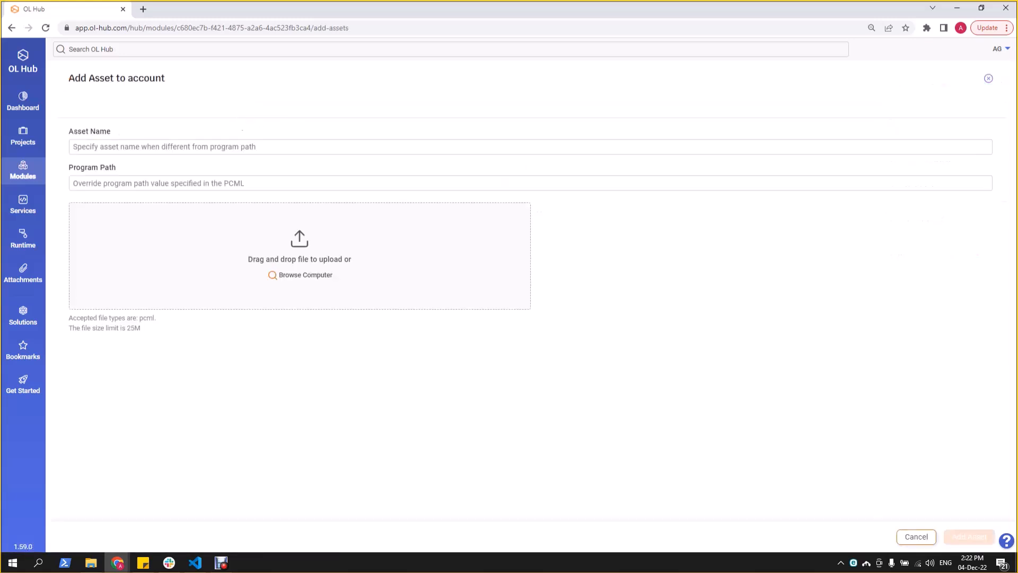
pyautogui.moveTo(243, 309); pyautogui.dragTo(281, 285)
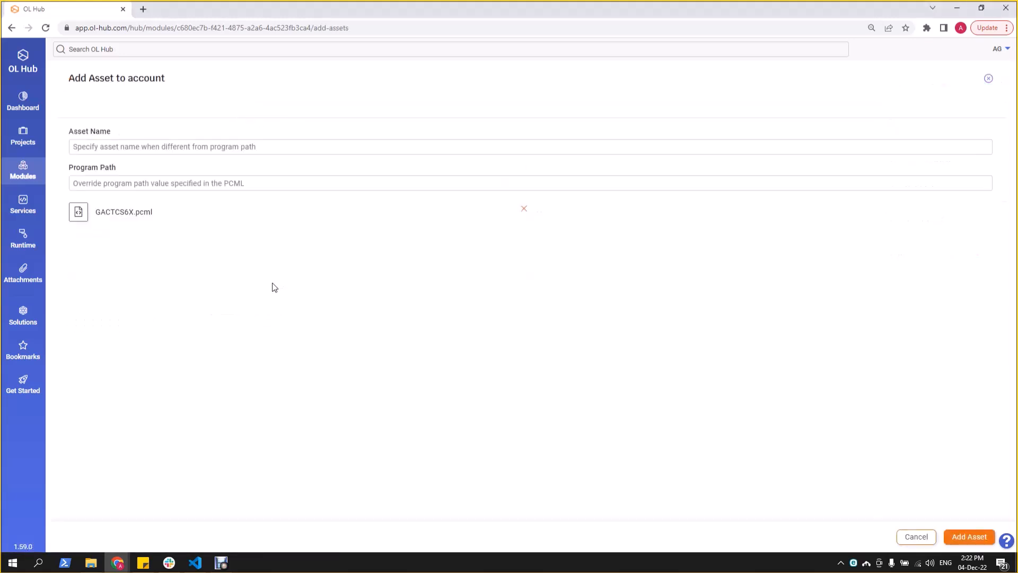
pyautogui.hotkey('alt', 'Tab')
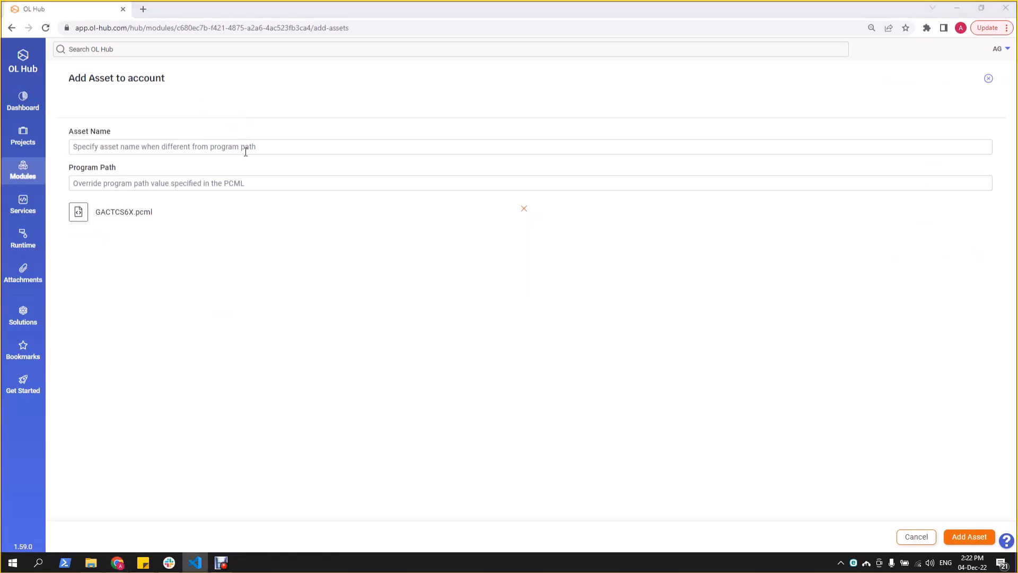
pyautogui.click(246, 183)
pyautogui.write('/QSYS.LIB/RMR2L1.lib/GACTCS6X.PGM')
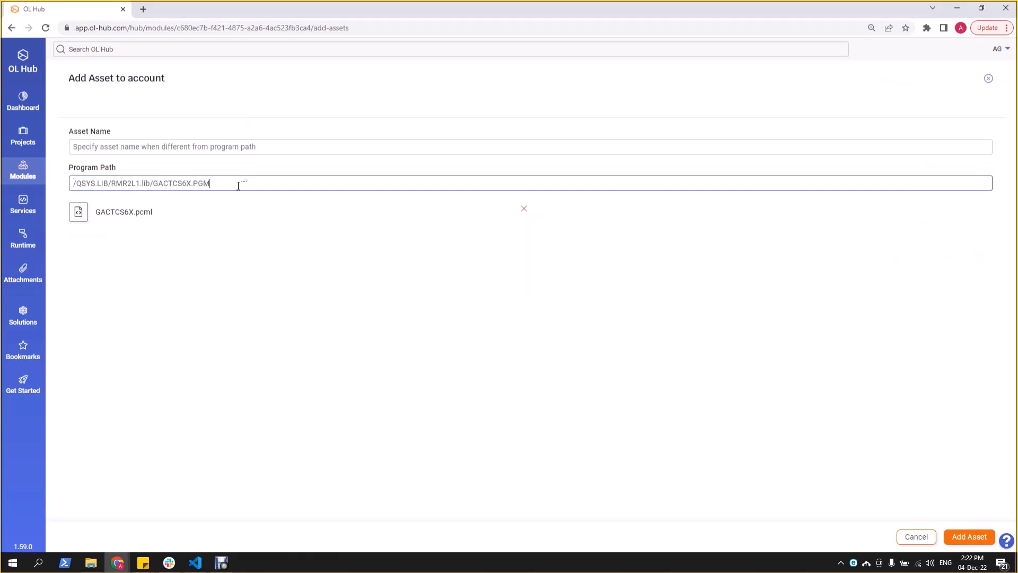
# Name the asset GACTCS6X, copying the name from its program path, and add it to the module
pyautogui.doubleClick(175, 184)
pyautogui.hotkey('ctrl', 'c')
pyautogui.click(181, 148)
pyautogui.hotkey('ctrl', 'v')
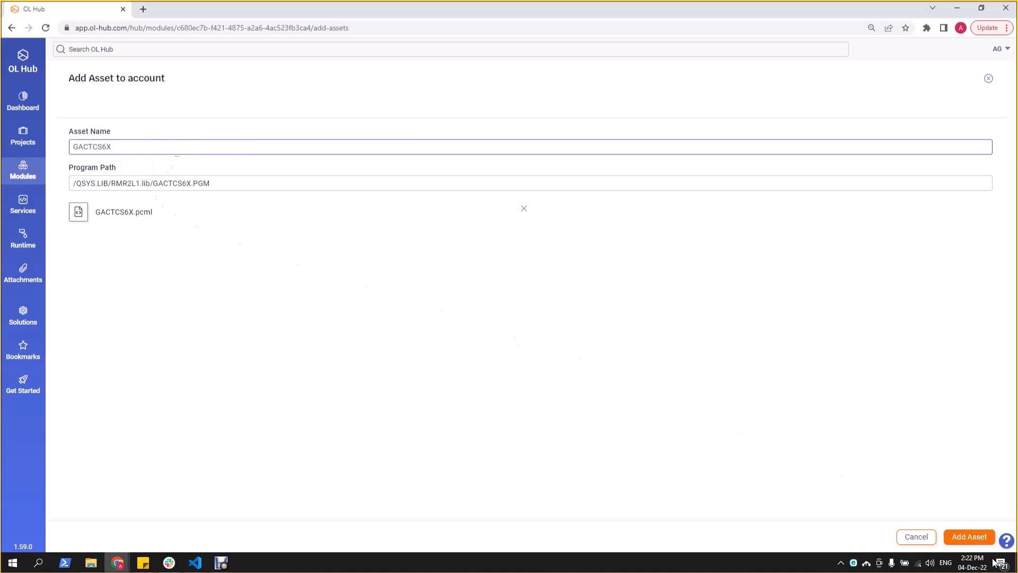
pyautogui.click(967, 537)
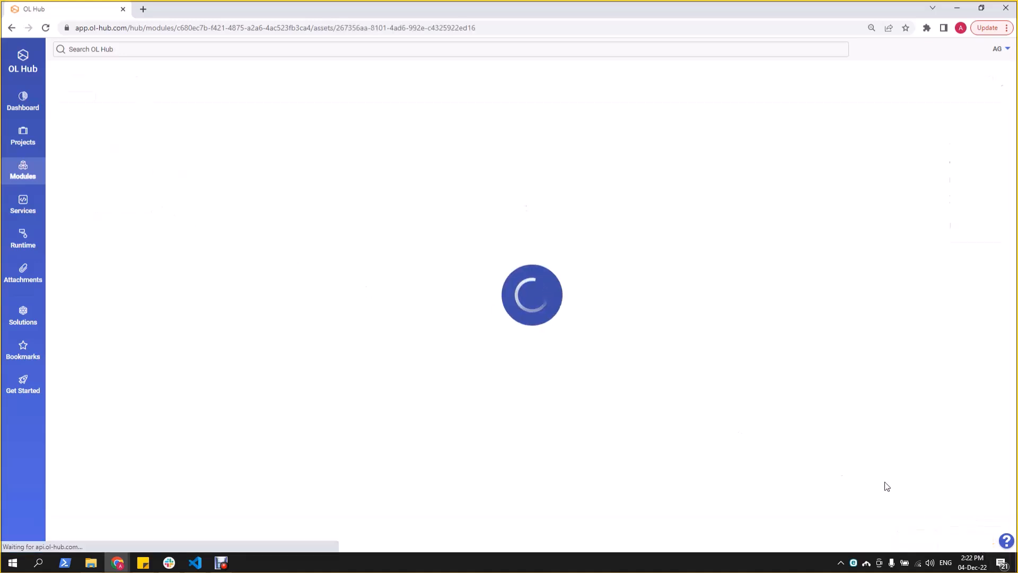
# Replace the input of the gactcs6x asset's existing test case with the prepared JSON containing the account number
pyautogui.click(295, 151)
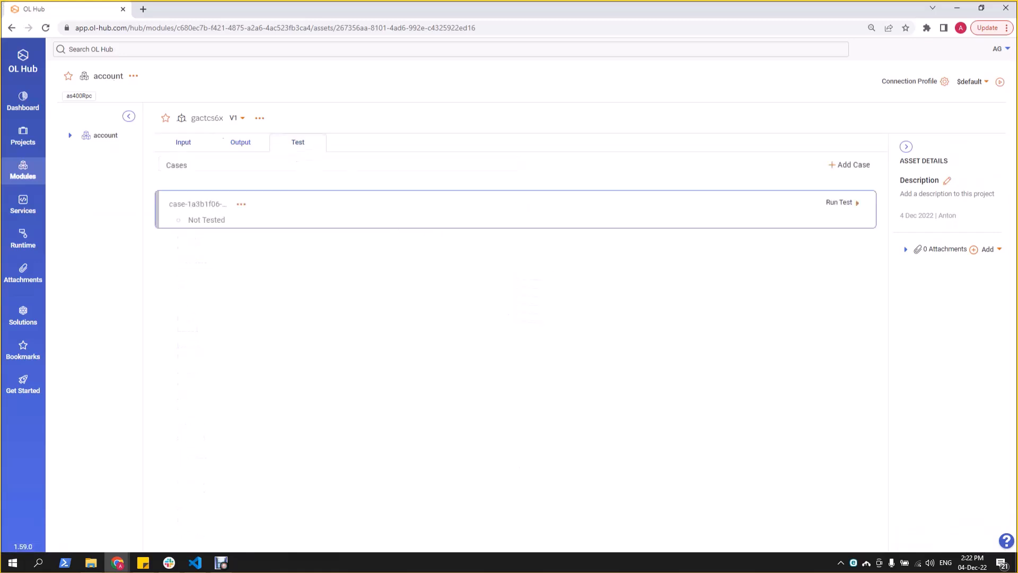
pyautogui.hotkey('alt', 'Tab')
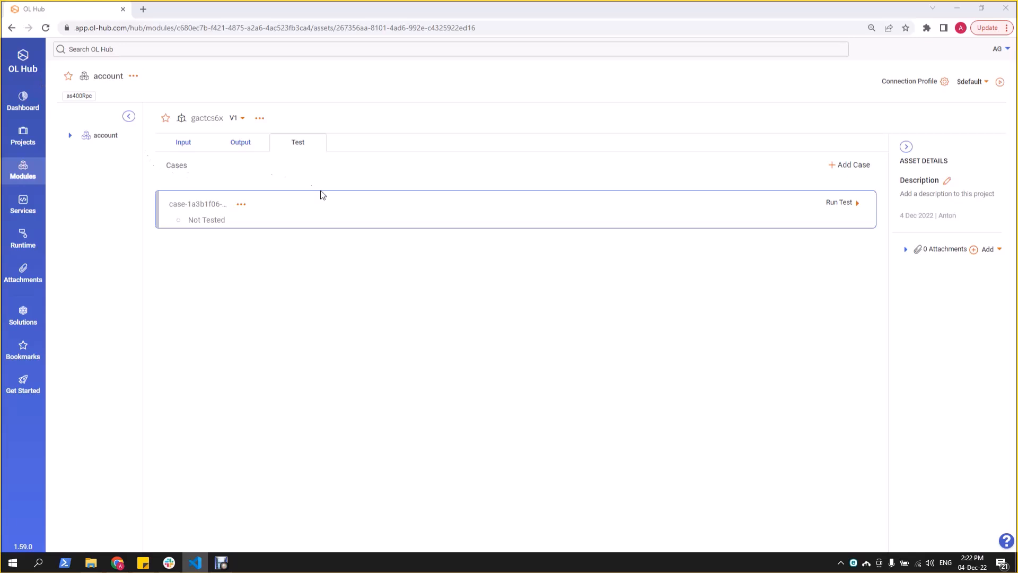
pyautogui.click(243, 205)
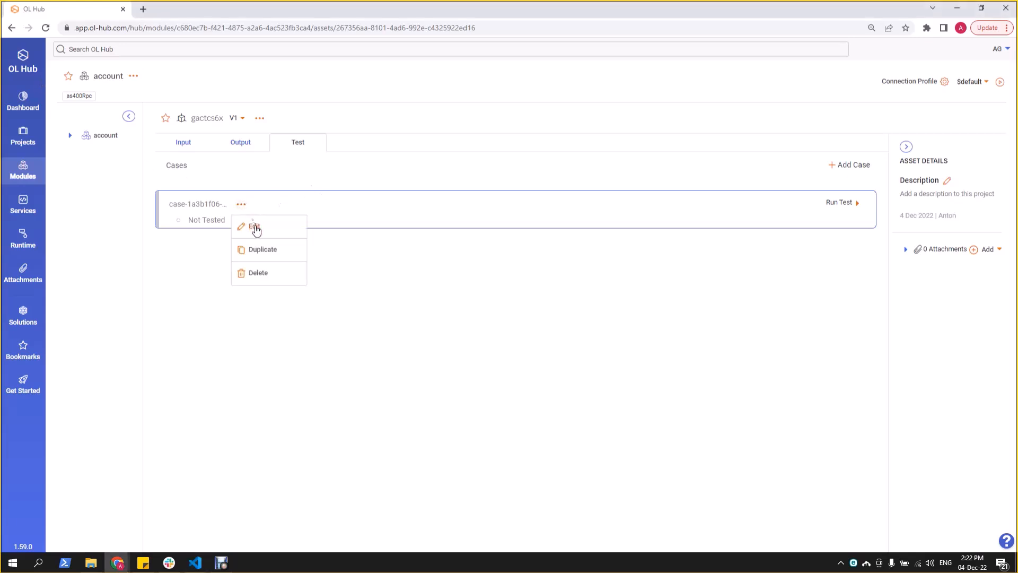
pyautogui.click(255, 227)
pyautogui.click(269, 291)
pyautogui.hotkey('ctrl', 'a')
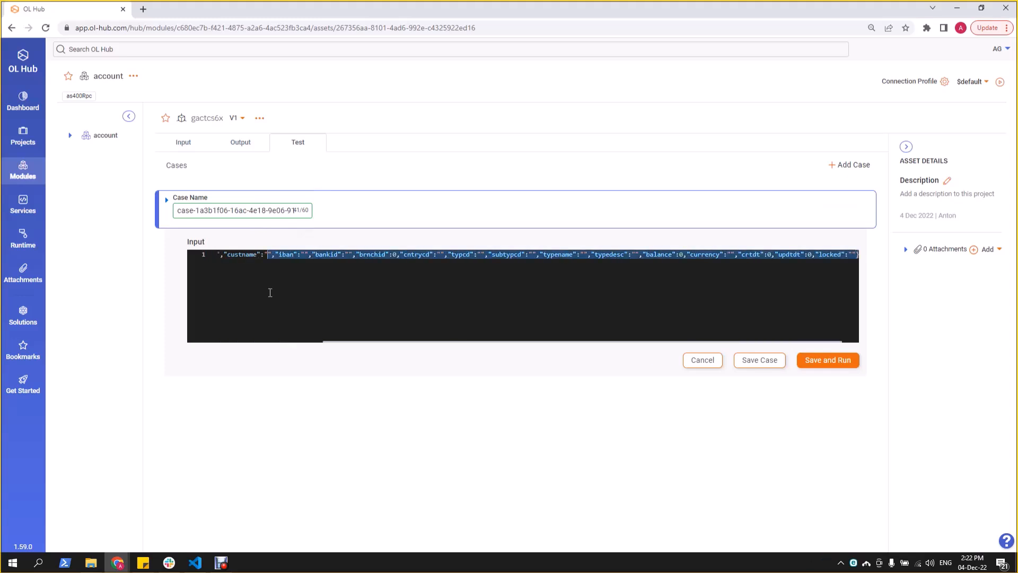
pyautogui.hotkey('ctrl', 'v')
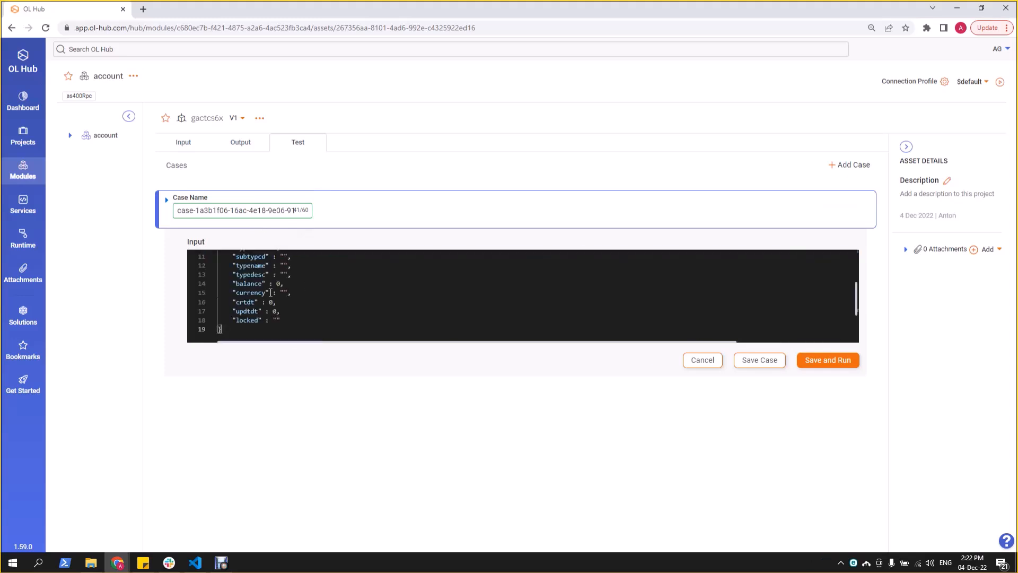
pyautogui.scroll(3, 341, 316)
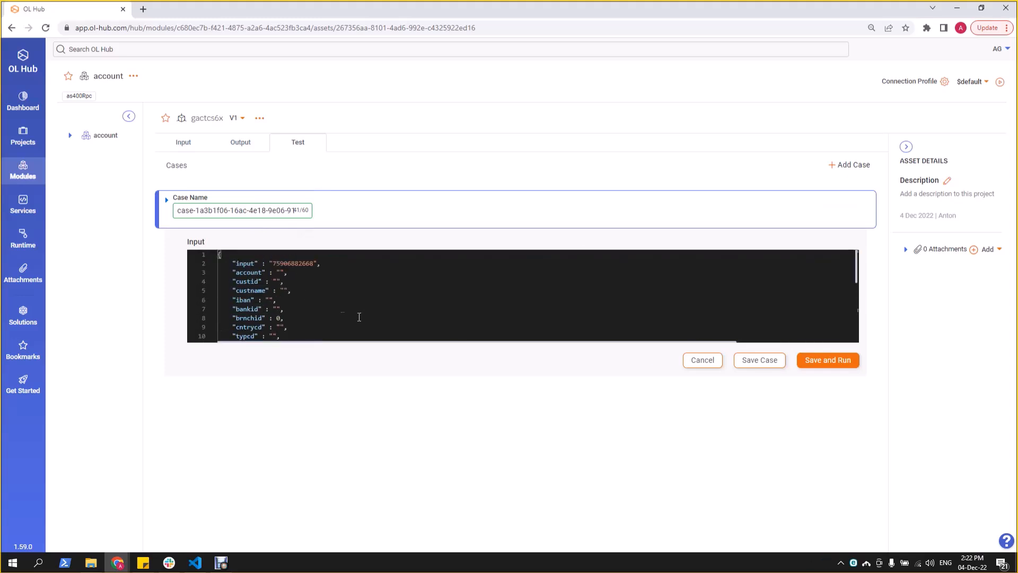
# Save the edited gactcs6x test case and run it
pyautogui.click(756, 362)
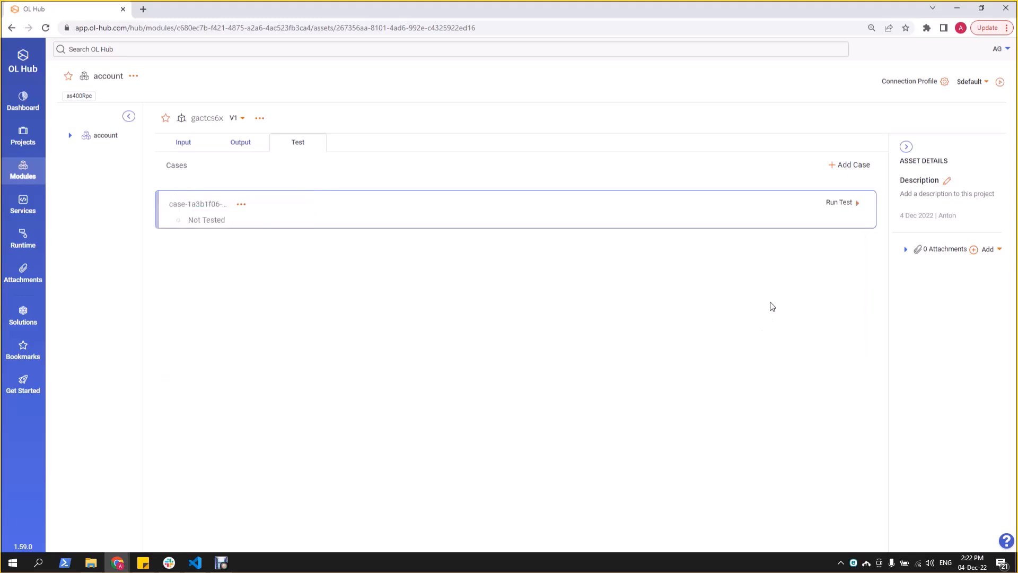
pyautogui.click(848, 206)
pyautogui.click(240, 225)
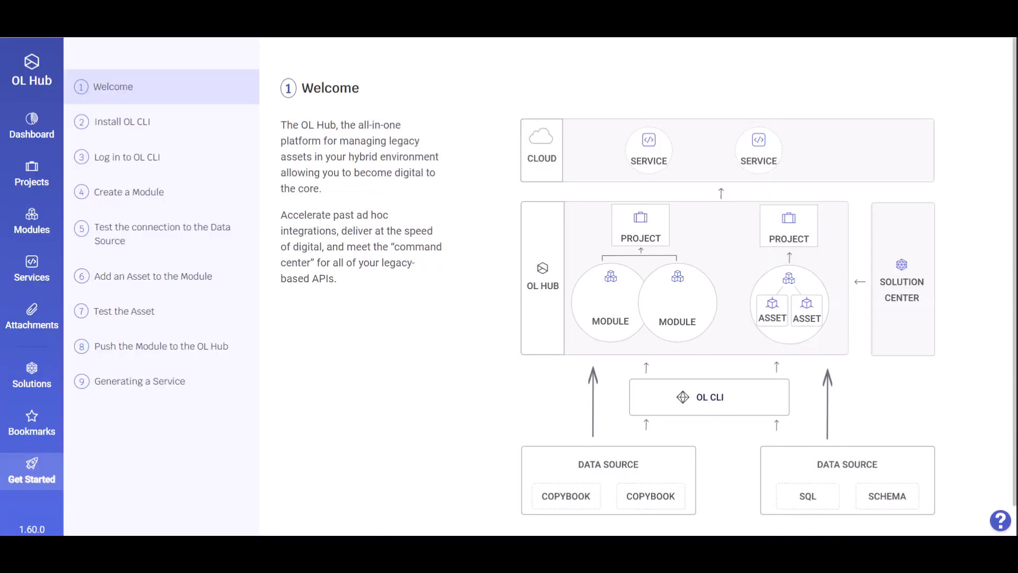
# Create a new project named as400-banking
pyautogui.click(32, 175)
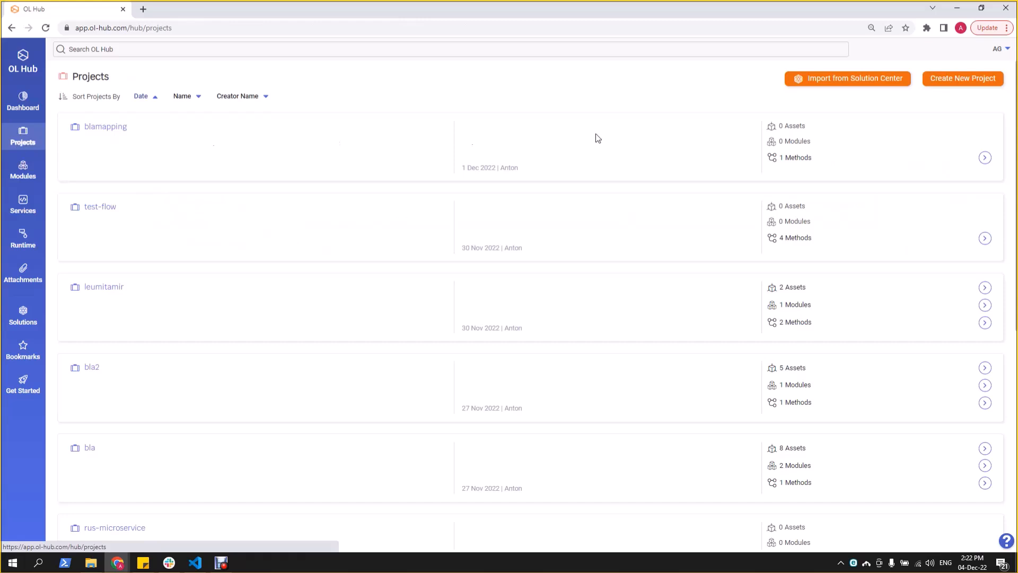
pyautogui.click(968, 78)
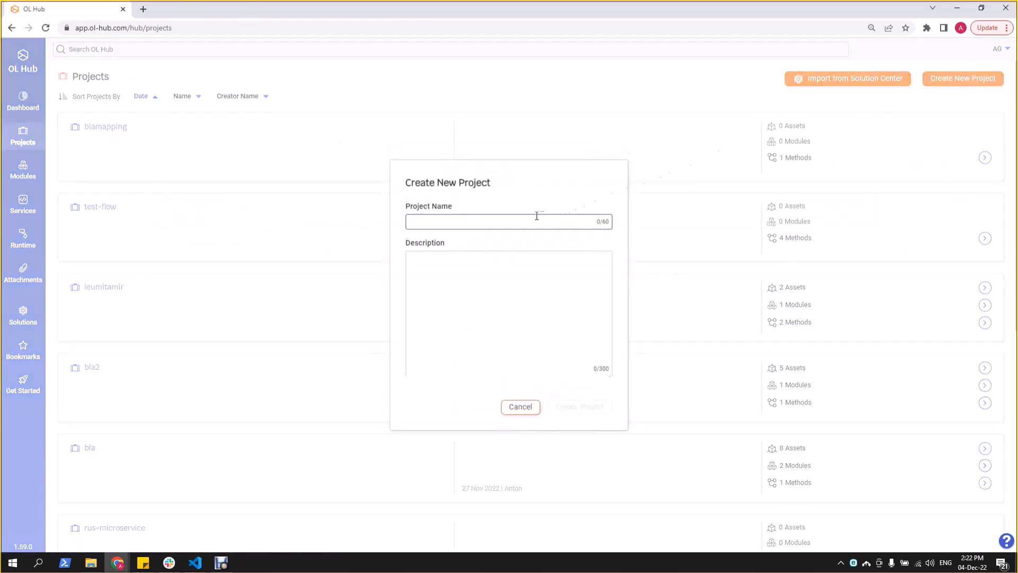
pyautogui.write('as400-banking')
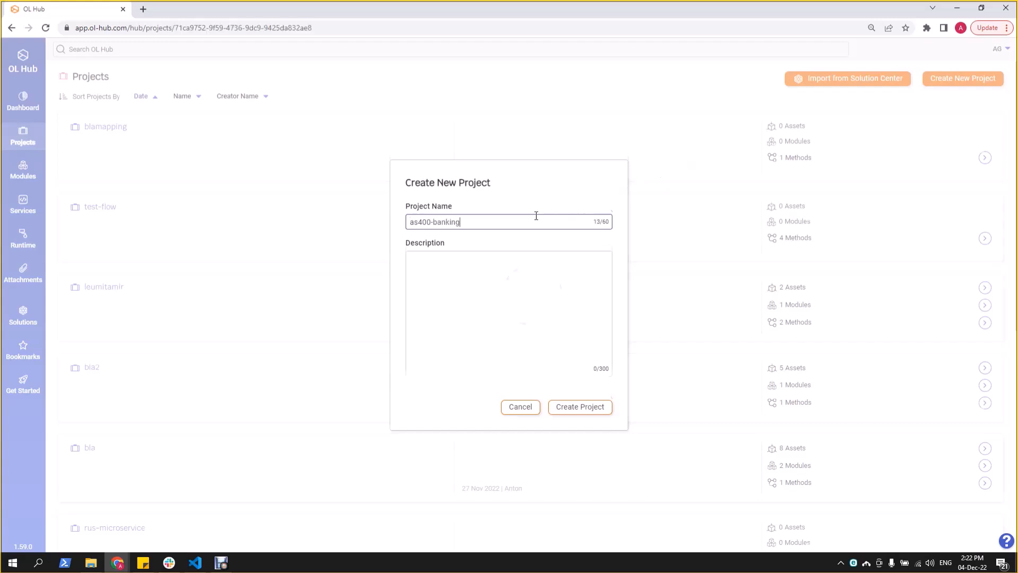
pyautogui.press('Return')
# Add the account module to the as400-banking project and create an auto-generated contract from it
pyautogui.click(303, 144)
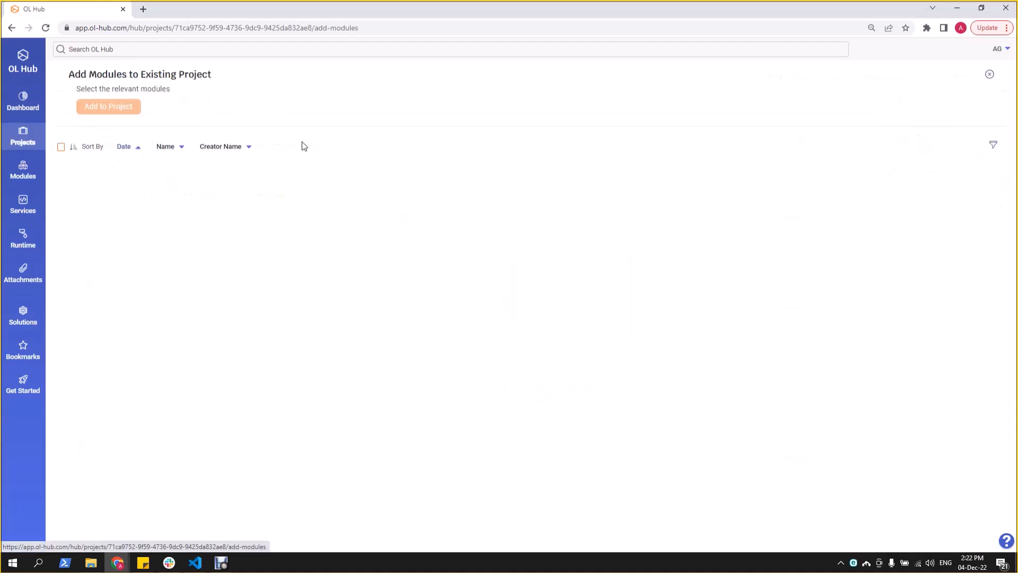
pyautogui.click(102, 190)
pyautogui.click(105, 108)
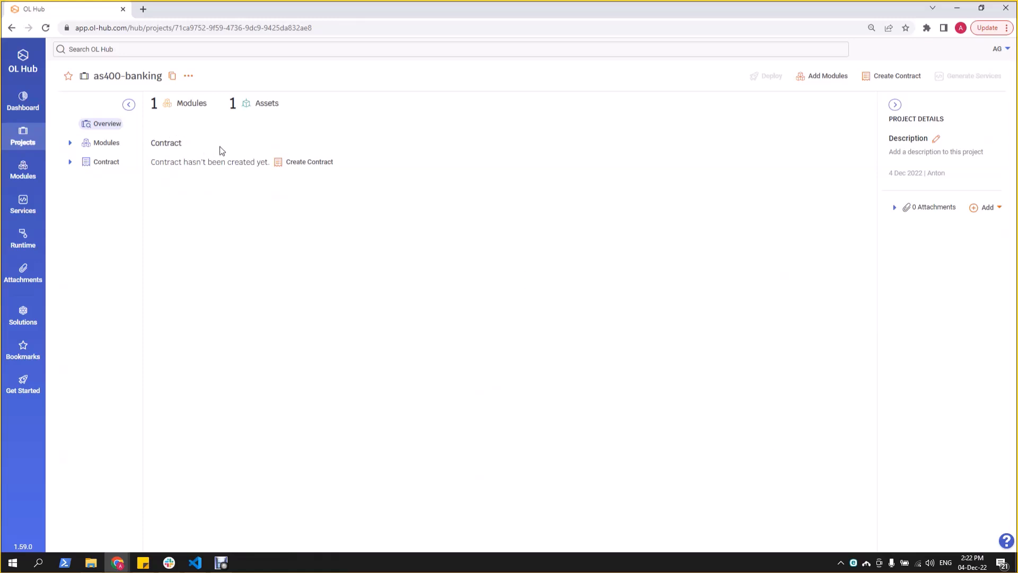
pyautogui.click(318, 163)
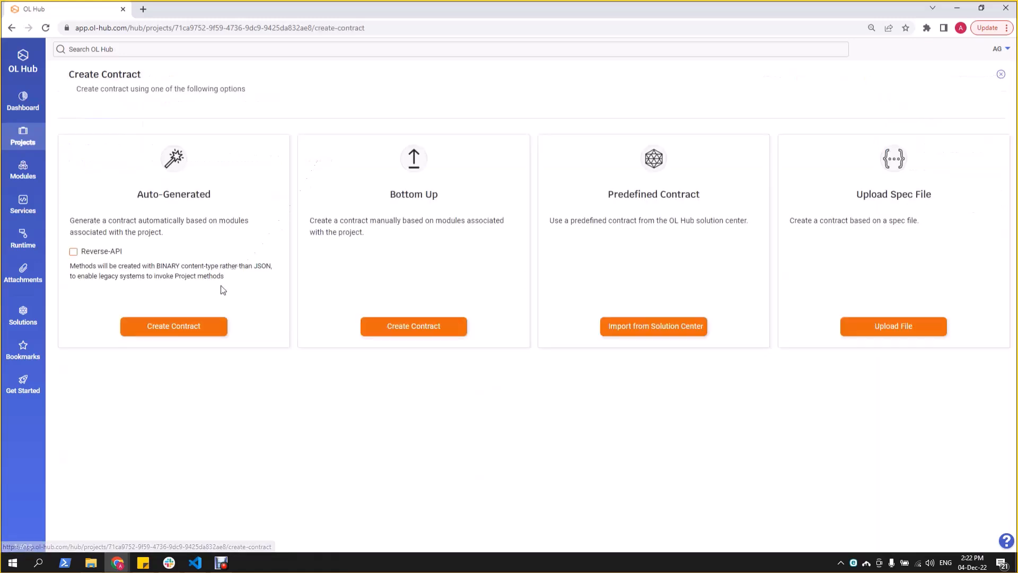
pyautogui.click(197, 326)
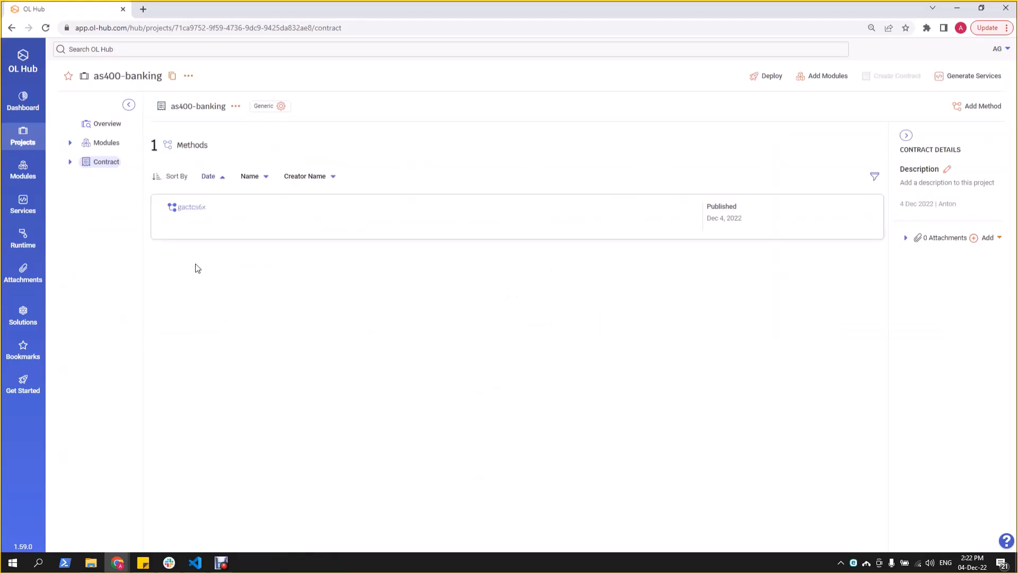
# Examine the gactcs6x method's flow, checking its input fields and the mapping between the input and the invoked asset
pyautogui.click(192, 208)
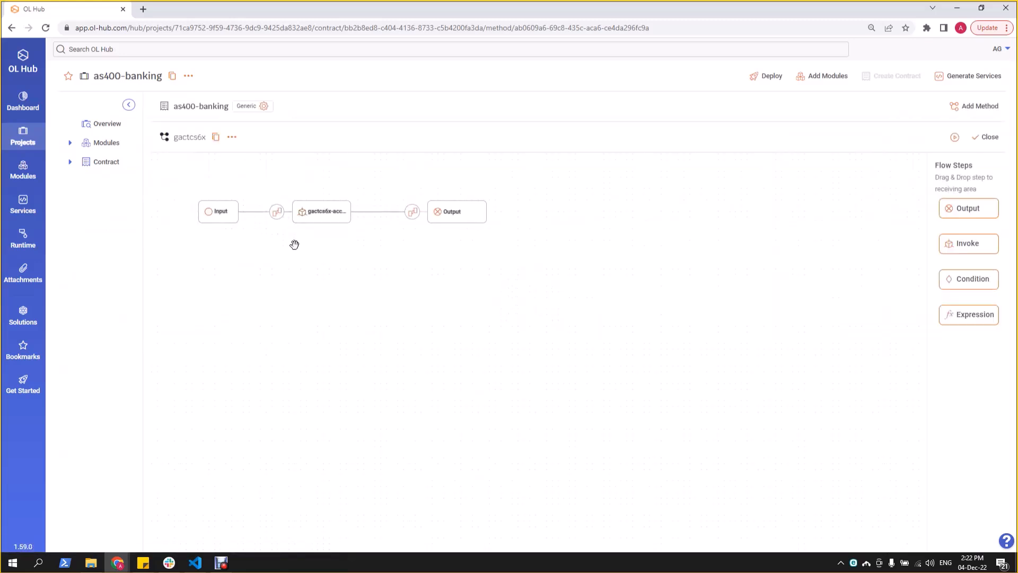
pyautogui.click(217, 218)
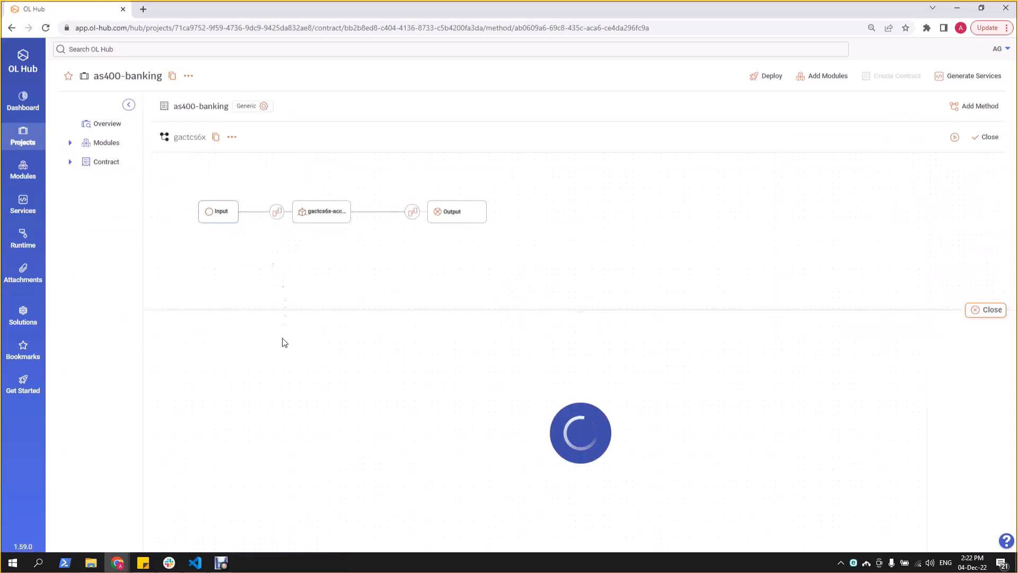
pyautogui.scroll(-1, 274, 410)
pyautogui.scroll(-3, 275, 409)
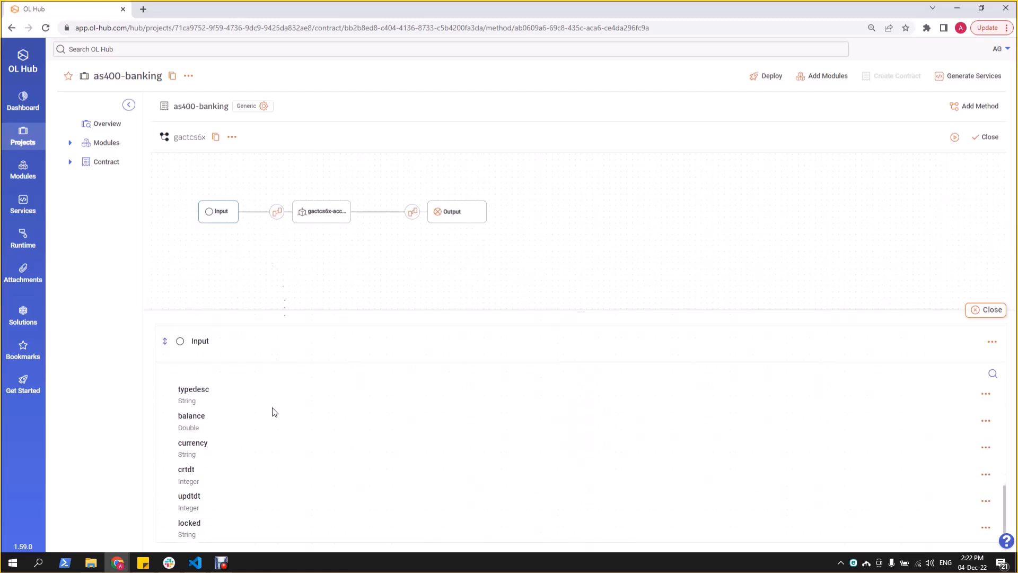
pyautogui.click(277, 214)
pyautogui.scroll(-5, 479, 444)
pyautogui.scroll(-3, 705, 450)
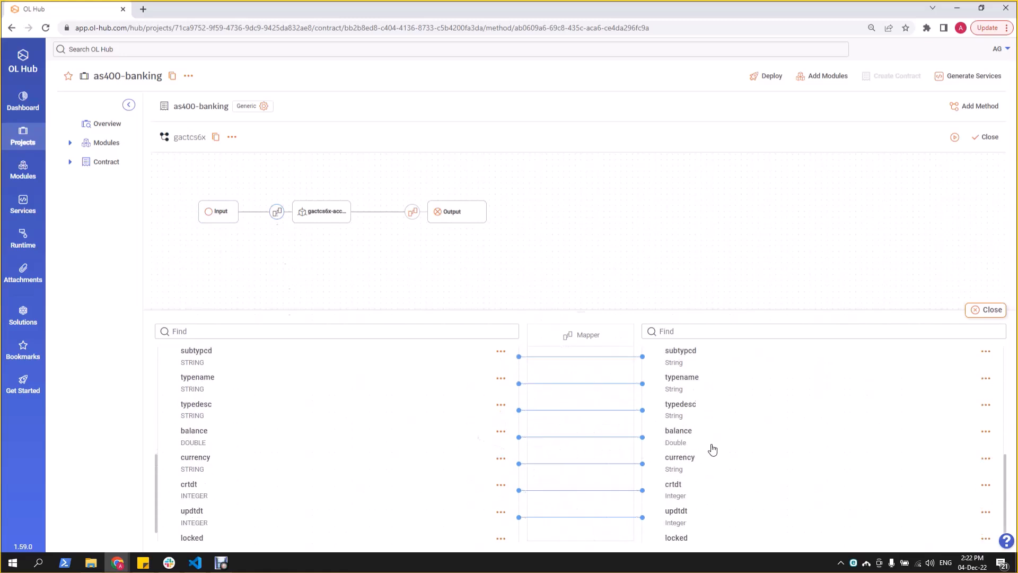
pyautogui.scroll(-1, 689, 456)
pyautogui.scroll(-1, 403, 456)
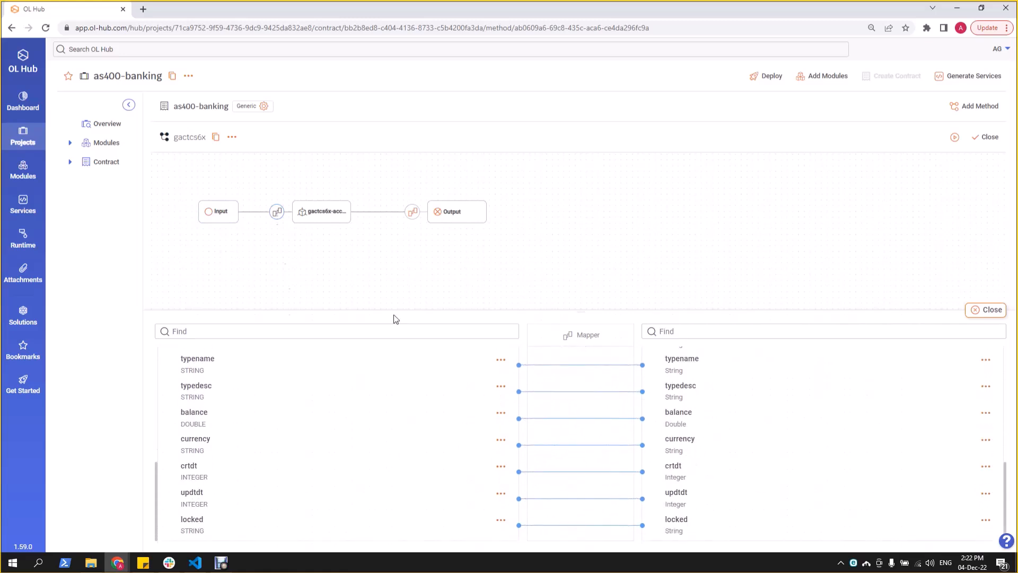
pyautogui.click(989, 318)
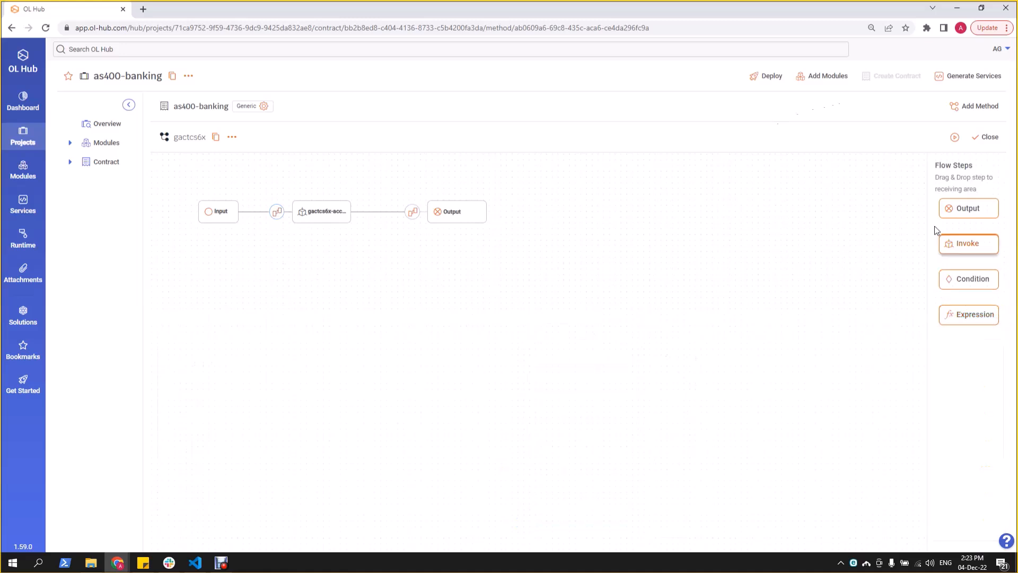
# Deploy the as400-banking project
pyautogui.click(770, 75)
pyautogui.click(581, 330)
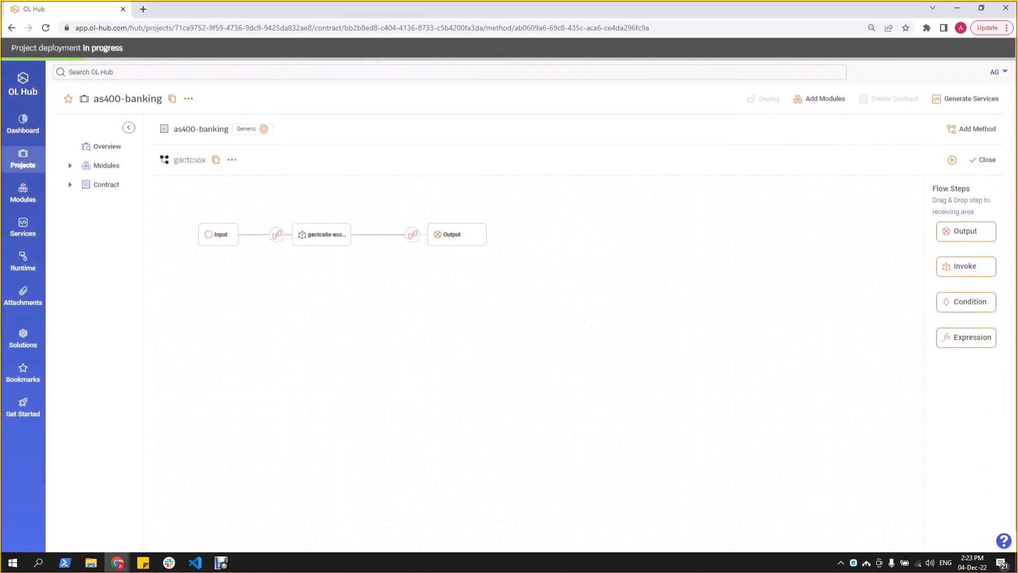
# Open the deployed service's Swagger page and bring up its API key authorization prompt
pyautogui.hotkey('alt', 'Tab')
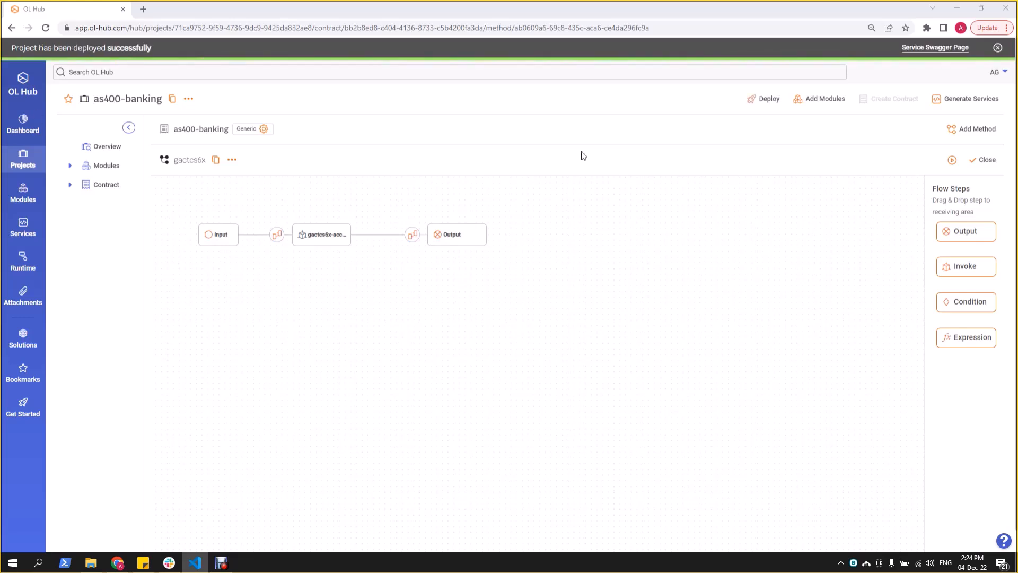
pyautogui.click(965, 50)
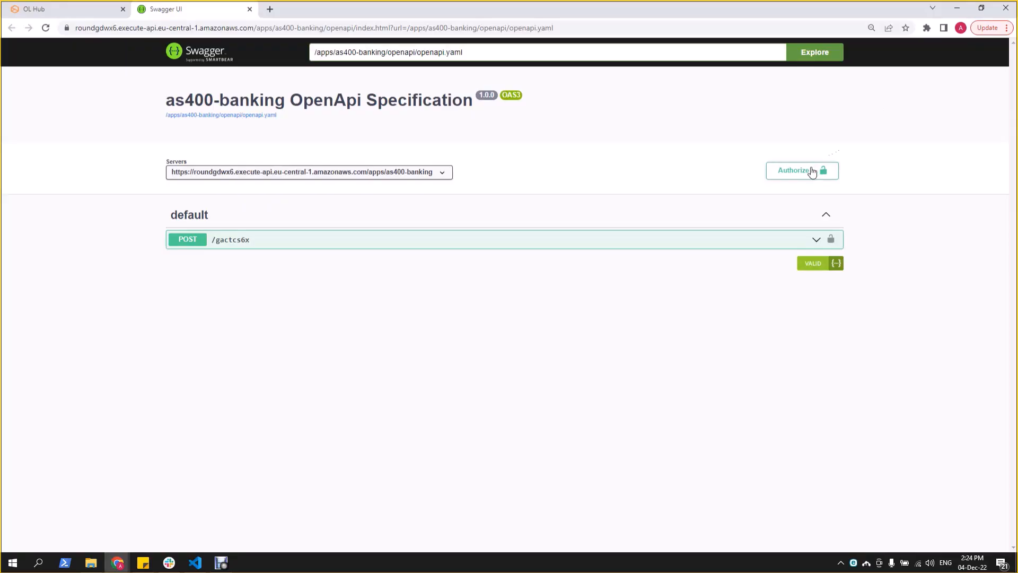
pyautogui.click(816, 170)
# Switch back to OL Hub and copy the default runtime API key of the TEST environment from the account settings
pyautogui.click(74, 12)
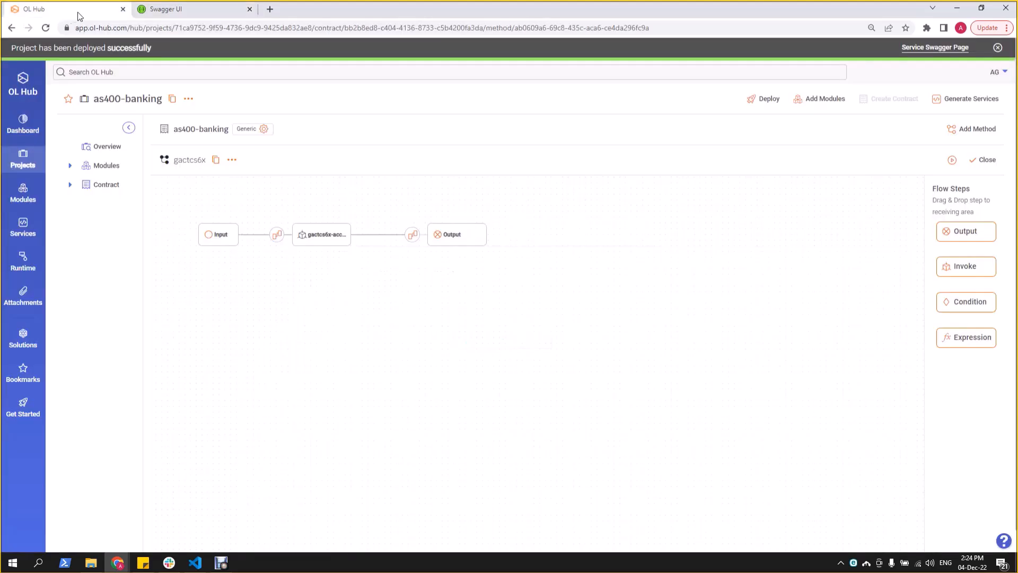
pyautogui.click(1000, 72)
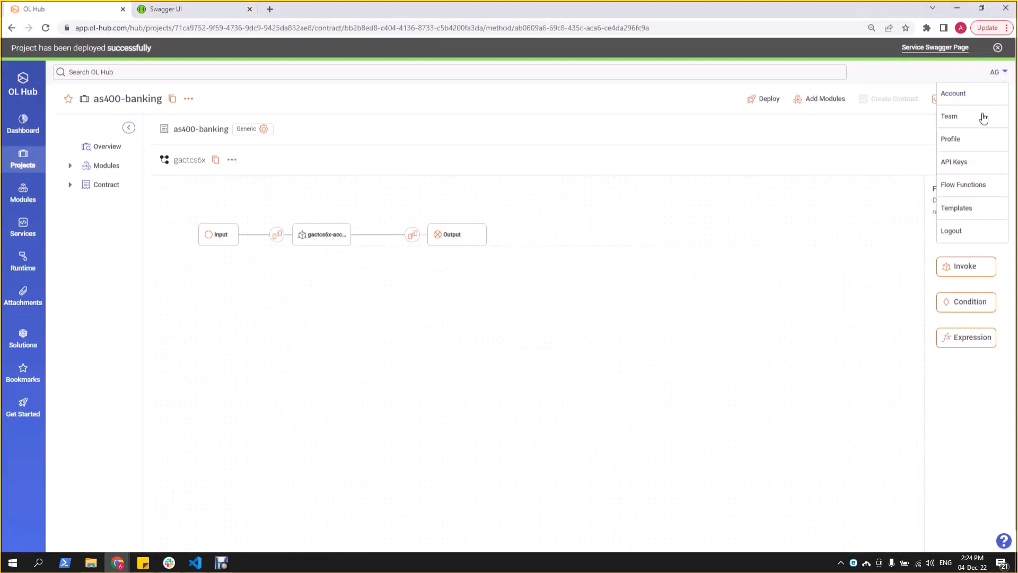
pyautogui.click(968, 164)
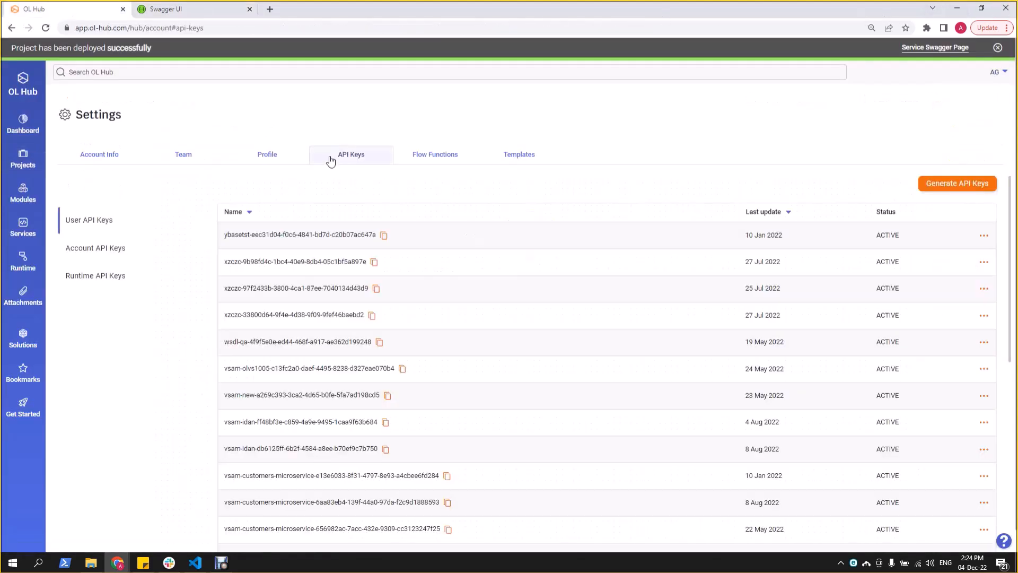
pyautogui.click(109, 278)
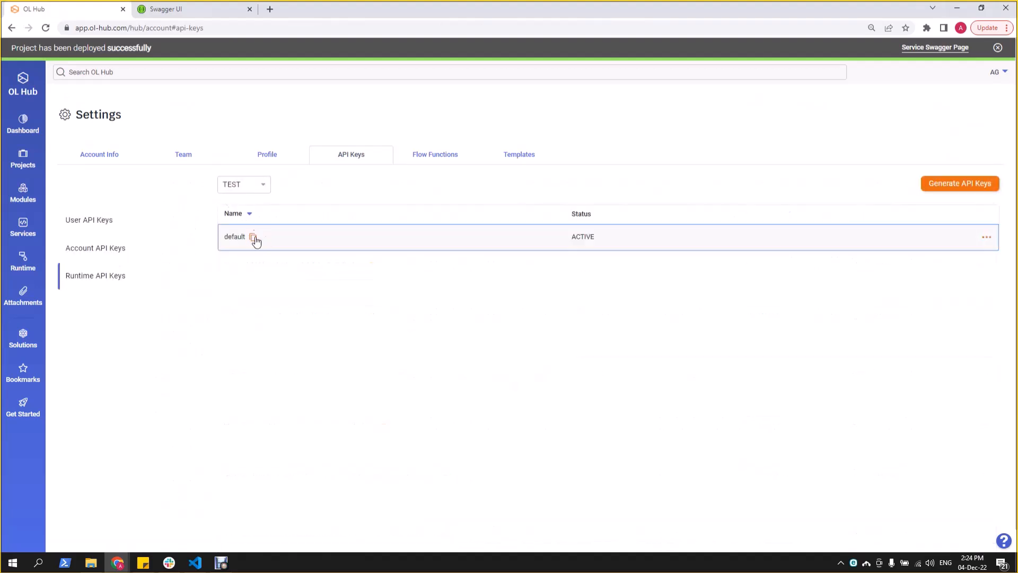
pyautogui.click(253, 237)
# Return to Swagger UI, paste the API key as the x-api-key value and authorize the requests
pyautogui.click(180, 9)
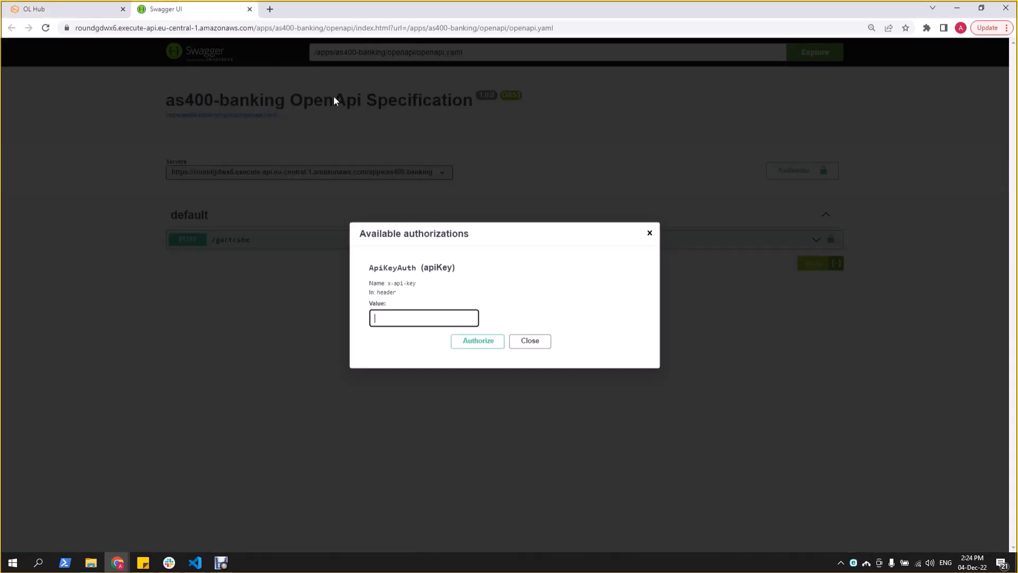
pyautogui.click(405, 318)
pyautogui.hotkey('ctrl', 'v')
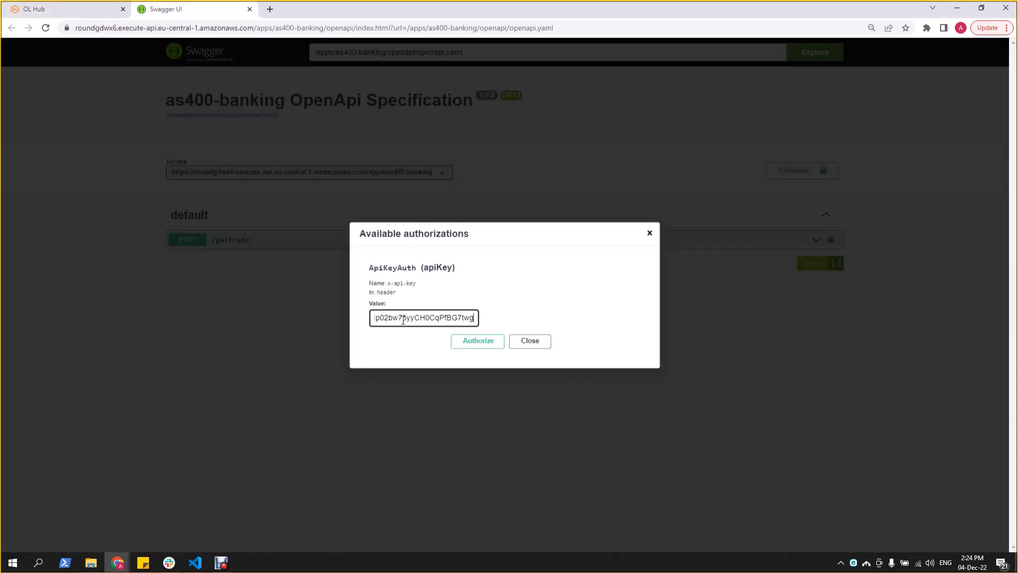
pyautogui.click(487, 344)
pyautogui.click(536, 345)
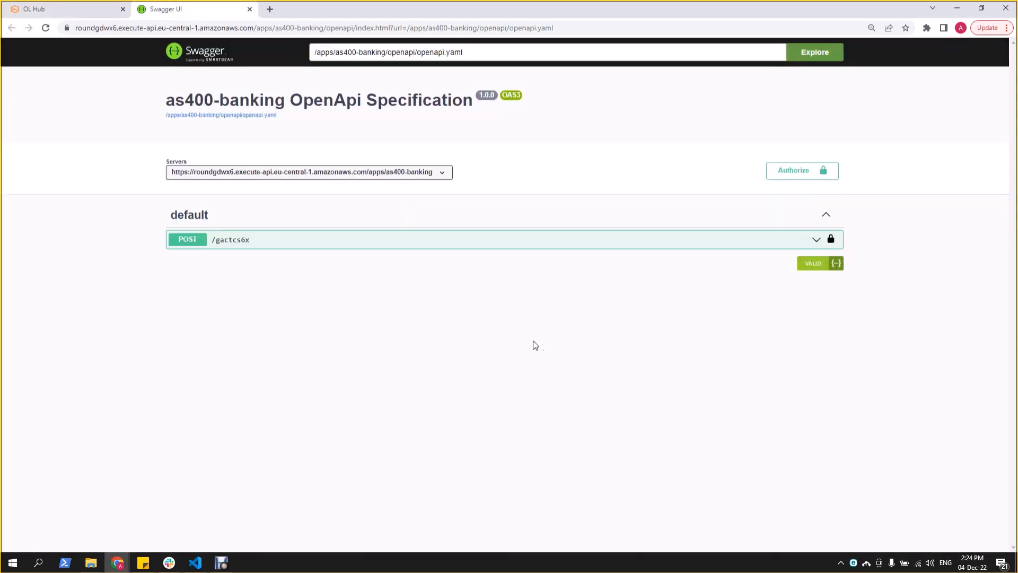
# Execute POST /gactcs6x with a pasted JSON body giving the account number as input and blank or 0 for other fields, and view the response
pyautogui.click(321, 240)
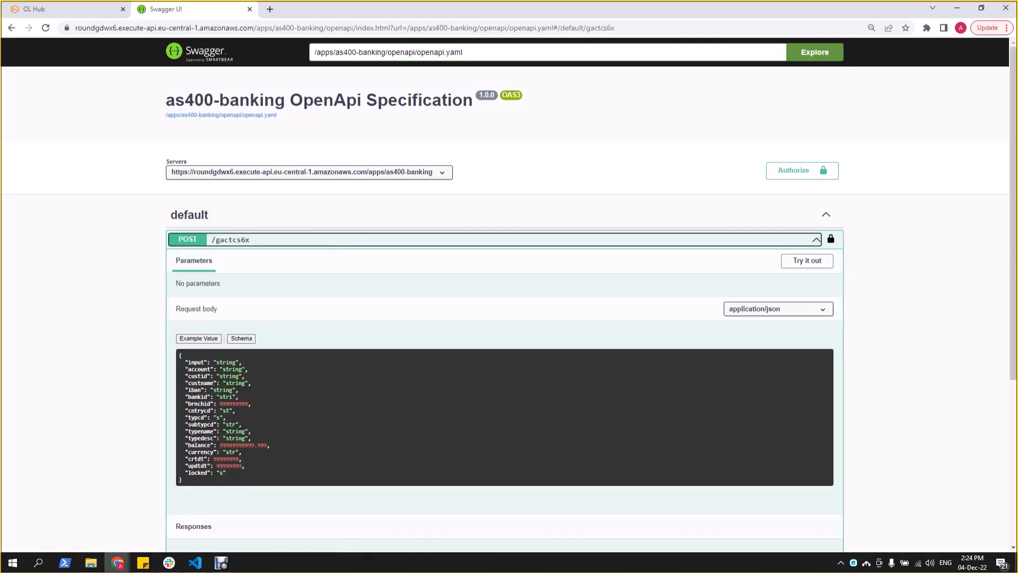
pyautogui.hotkey('alt', 'Tab')
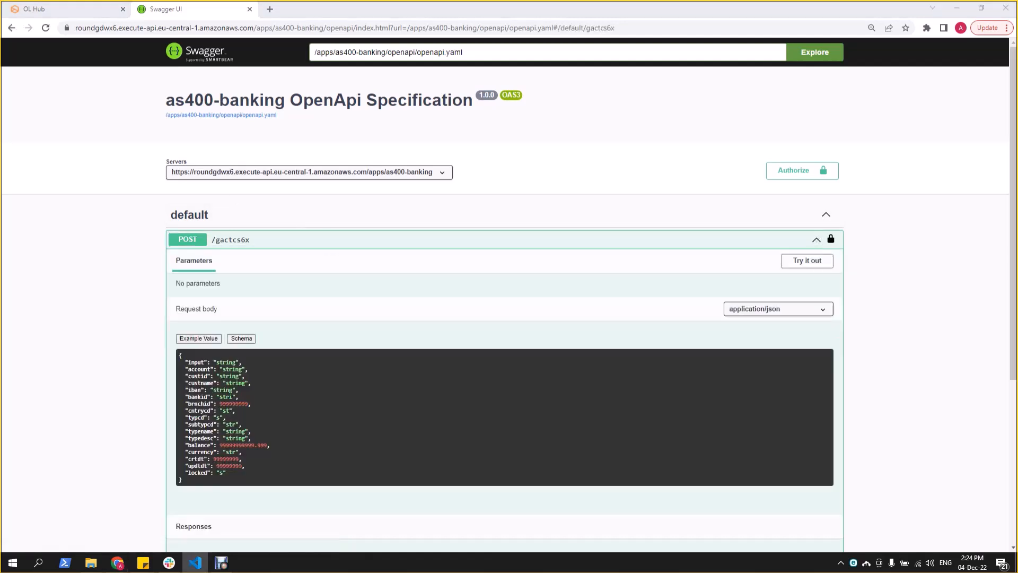
pyautogui.click(811, 262)
pyautogui.click(583, 400)
pyautogui.hotkey('ctrl', 'a')
pyautogui.hotkey('ctrl', 'v')
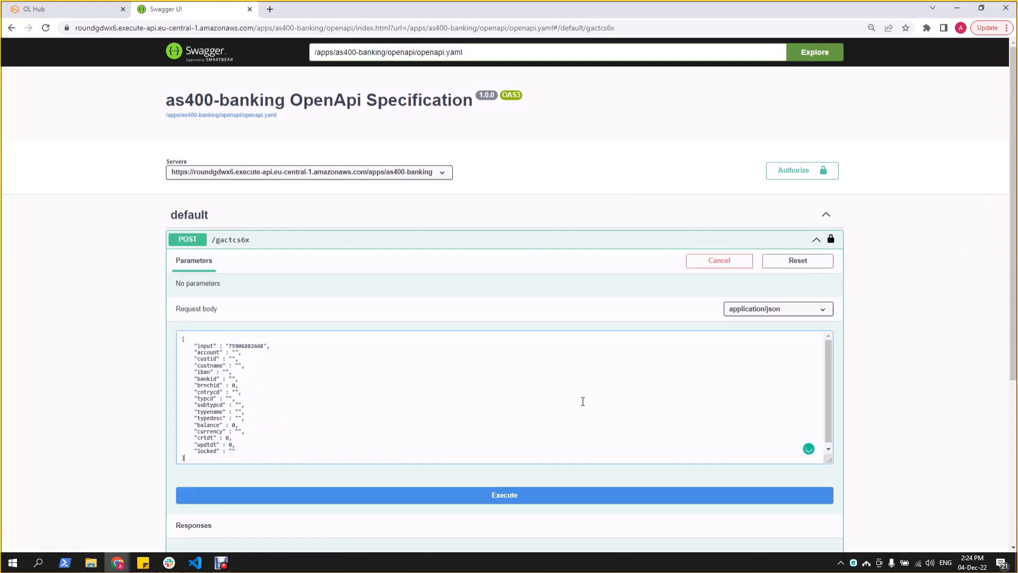
pyautogui.click(553, 496)
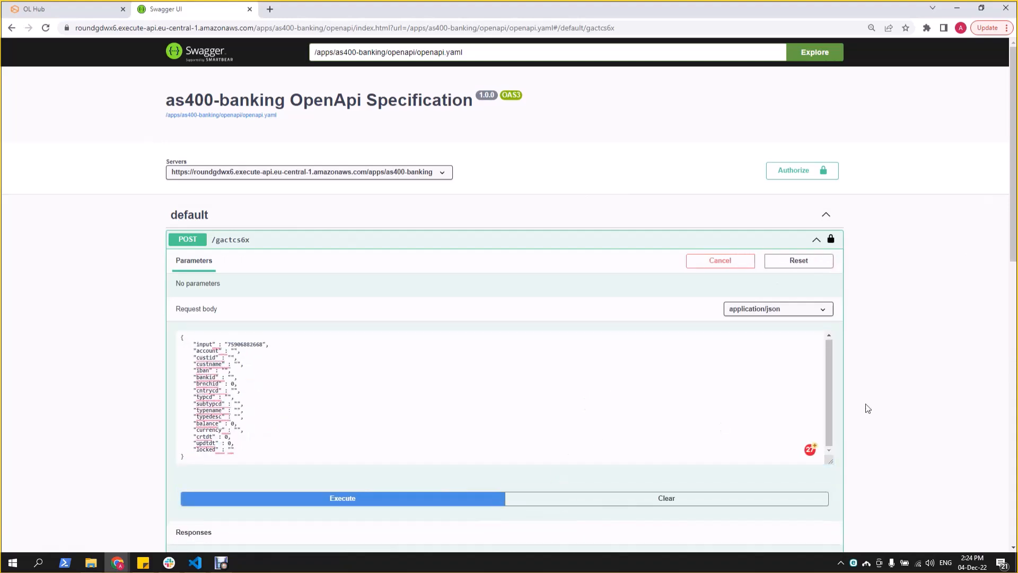
pyautogui.scroll(-10, 861, 407)
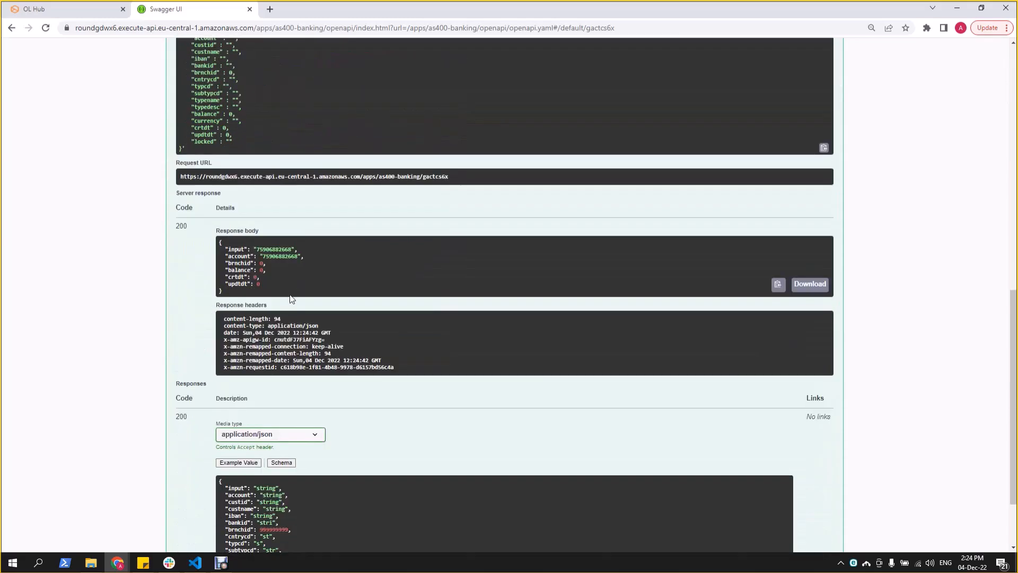